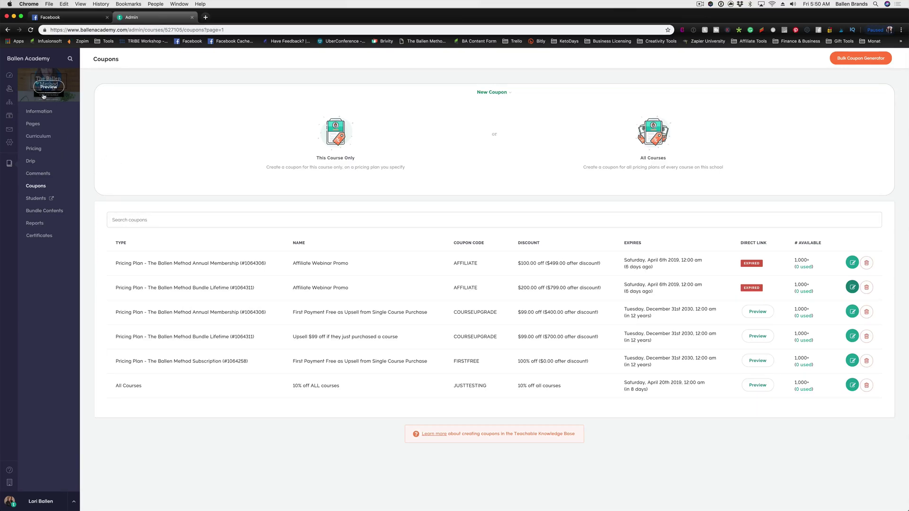
- Switch from the Coupons list to the course's Pages overview
click(33, 124)
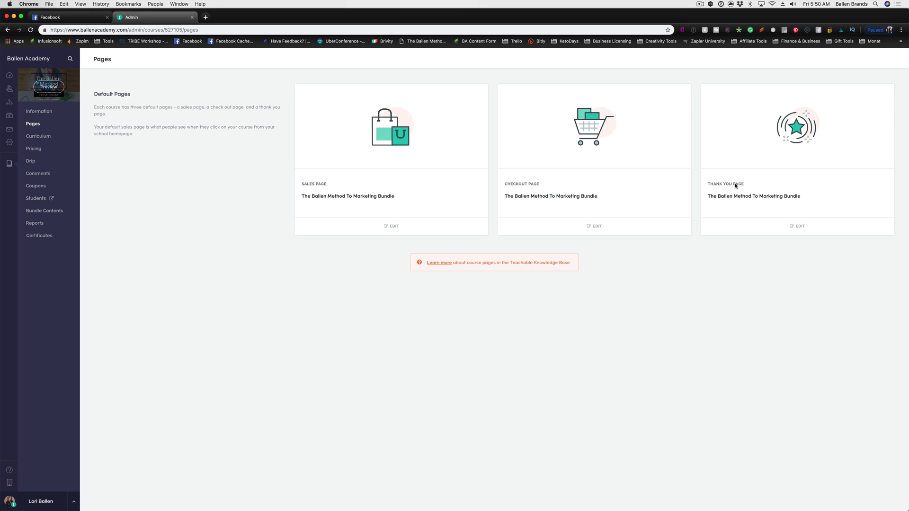
- Open the Thank You Page editor and look over its Purchase Confirmation and Proceed to Course blocks
click(805, 233)
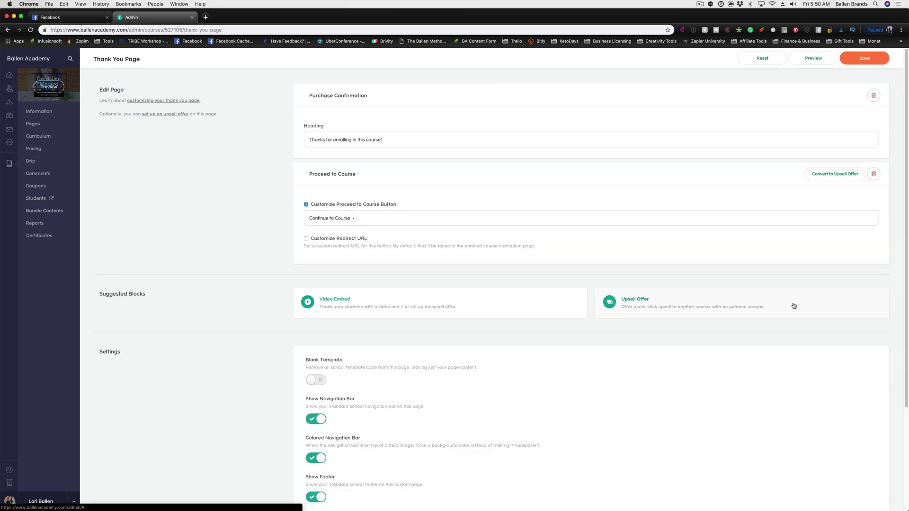
scroll(244, 290, down, 5)
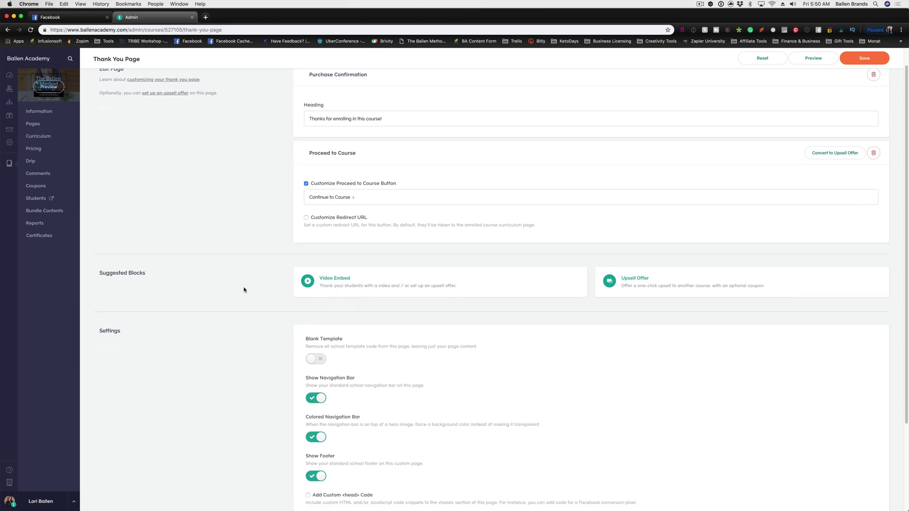
scroll(243, 288, up, 5)
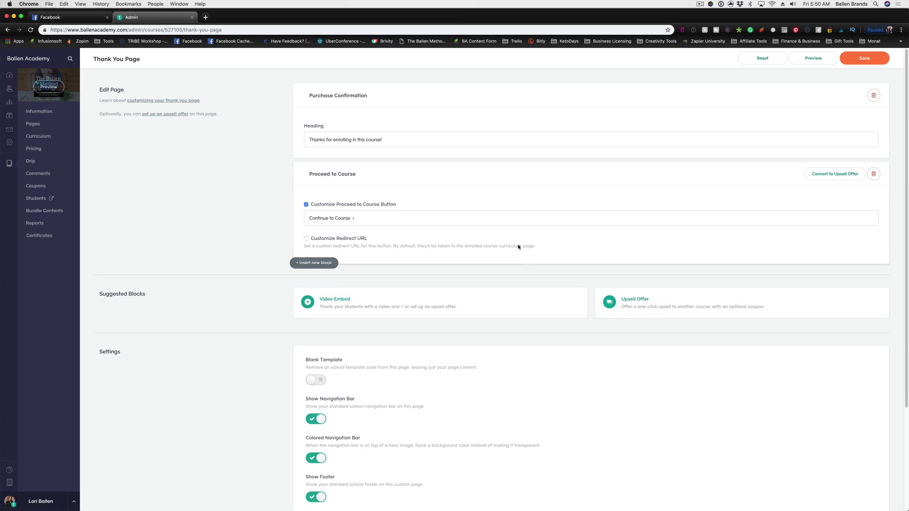
- Browse the block types available to insert into the thank-you page
click(324, 159)
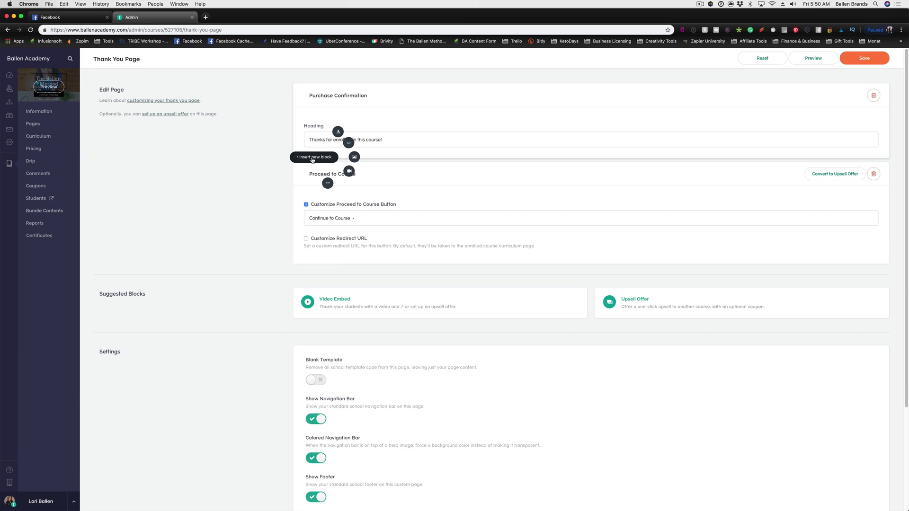
click(328, 186)
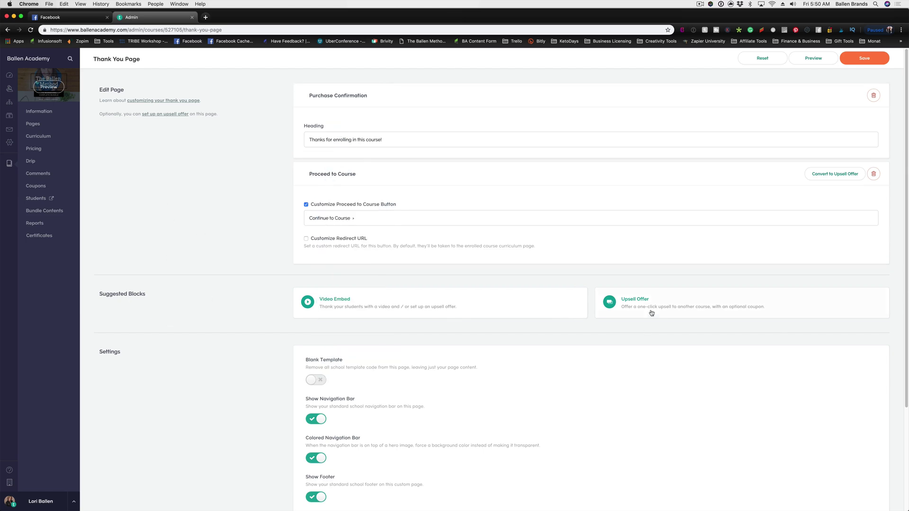
scroll(250, 256, down, 3)
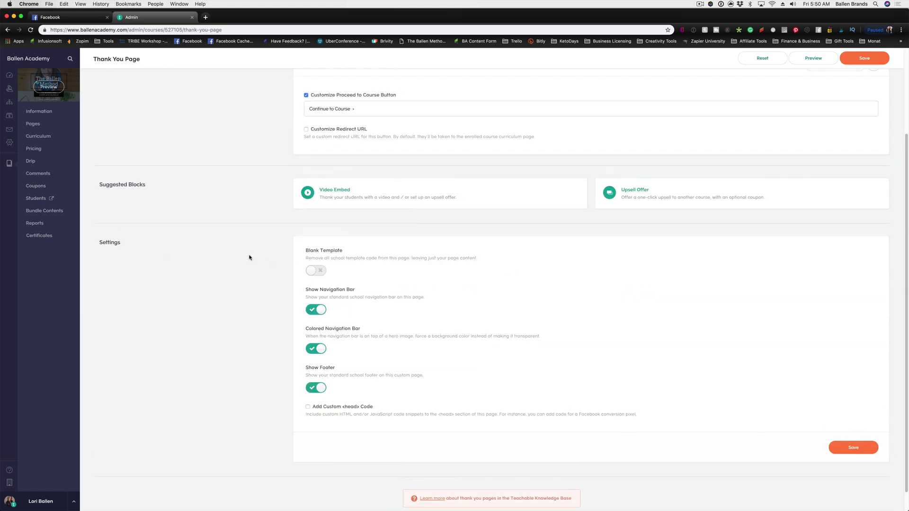
scroll(249, 258, up, 3)
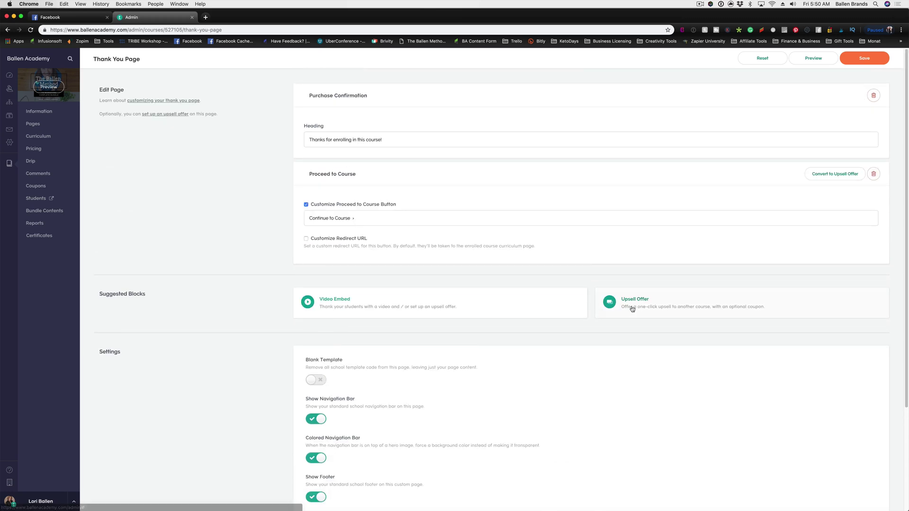
- Add an Upsell Offer block selling the WEBINAR course at its Paid Course - $99 plan
click(636, 309)
scroll(620, 308, down, 3)
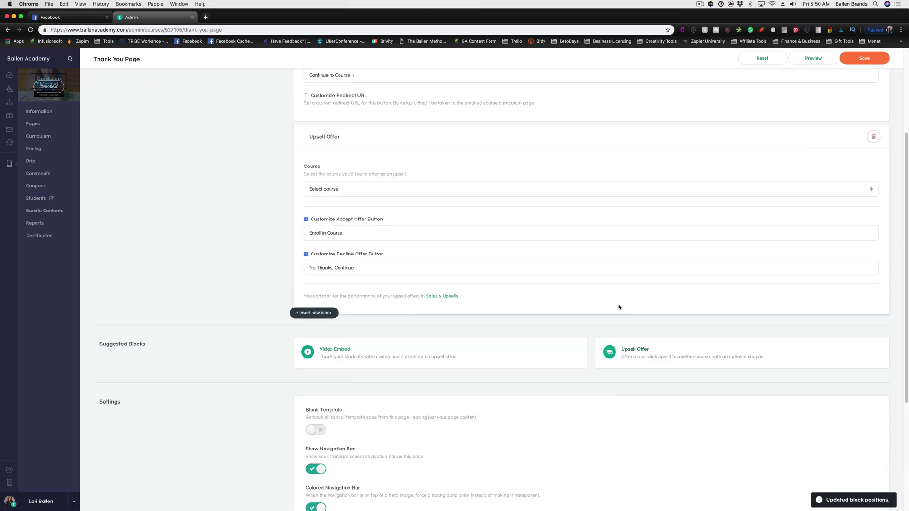
click(330, 189)
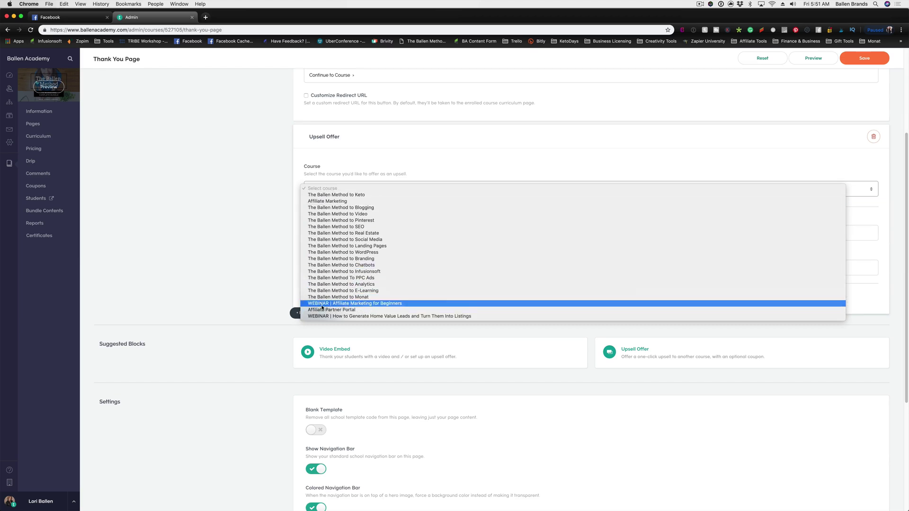
click(333, 316)
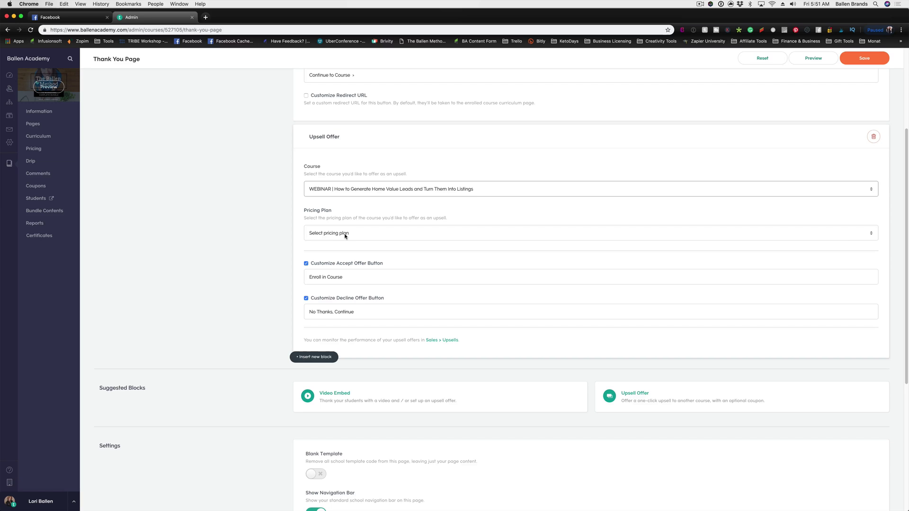
click(345, 234)
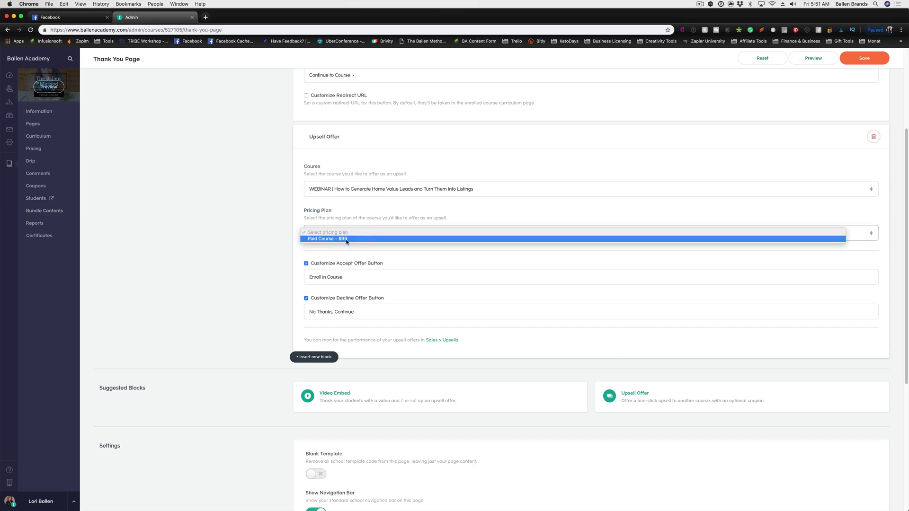
click(347, 239)
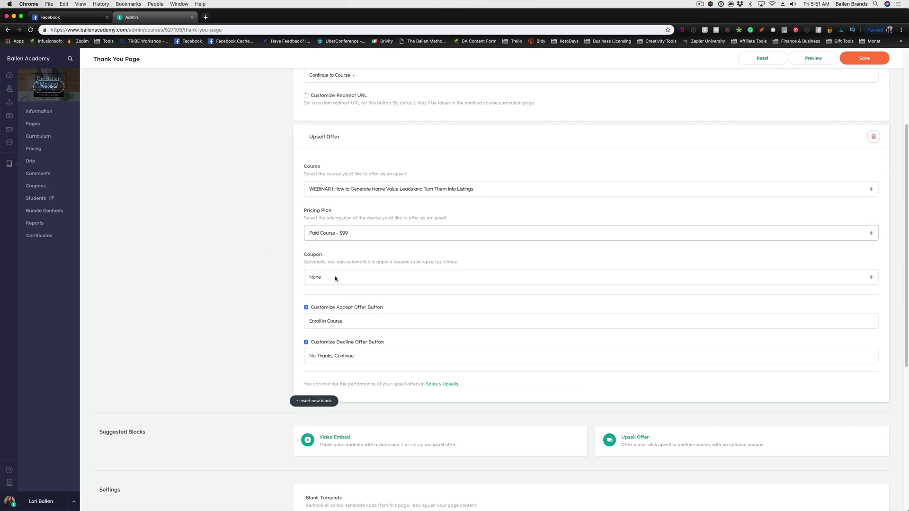
- Set the upsell's coupon to None, reverting the briefly applied 10% off ALL courses
scroll(353, 274, down, 1)
click(352, 274)
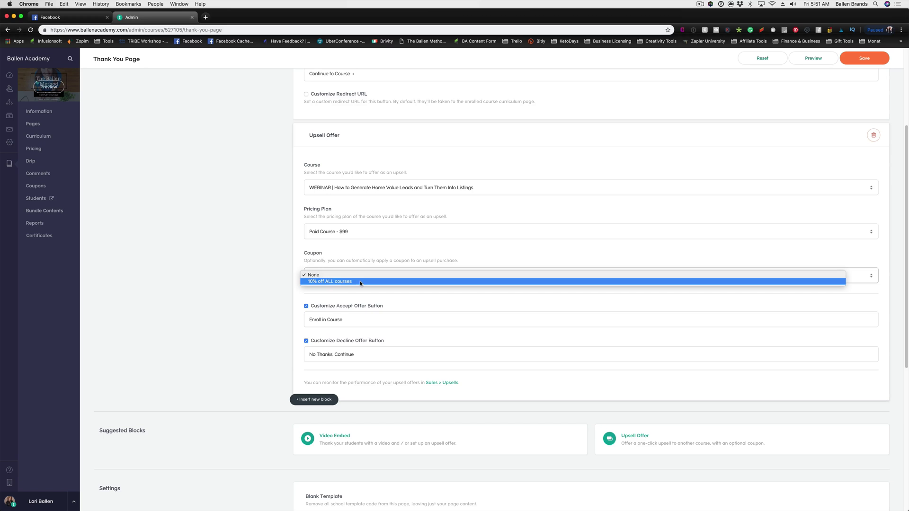
click(309, 283)
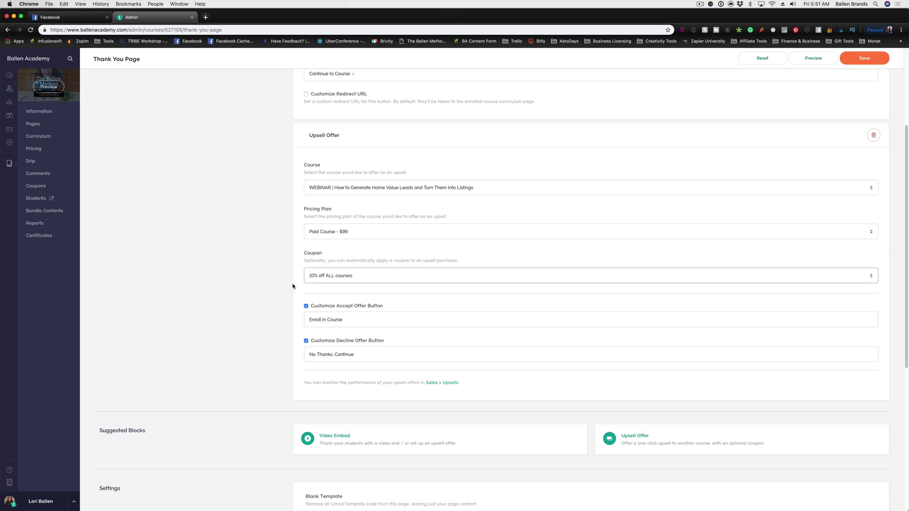
click(335, 278)
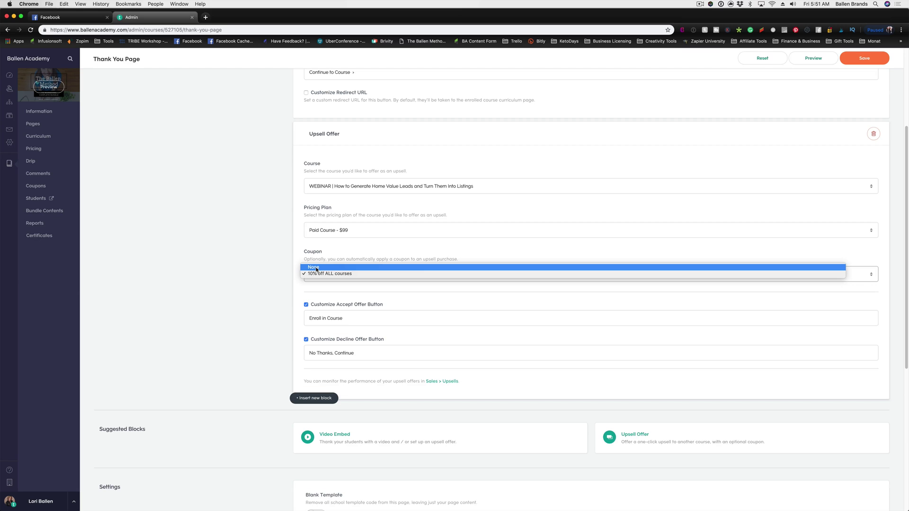
click(279, 282)
scroll(379, 258, down, 1)
click(360, 249)
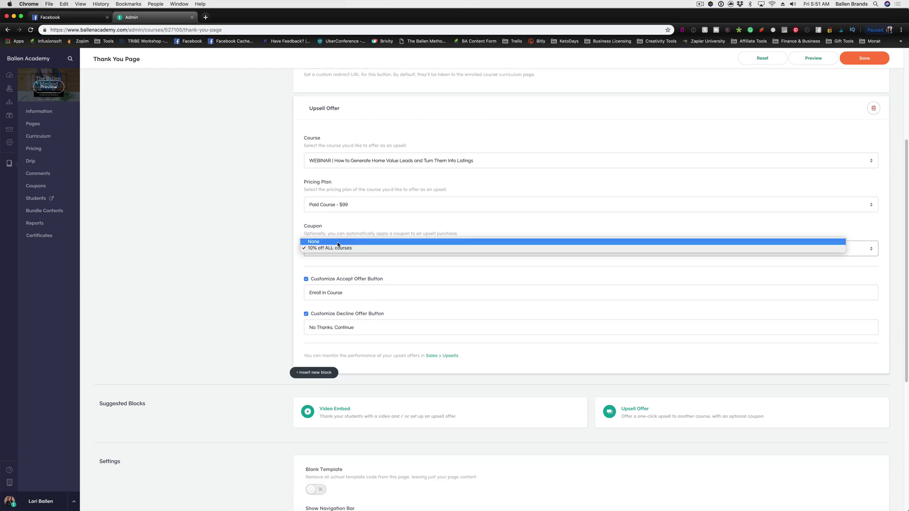
click(337, 242)
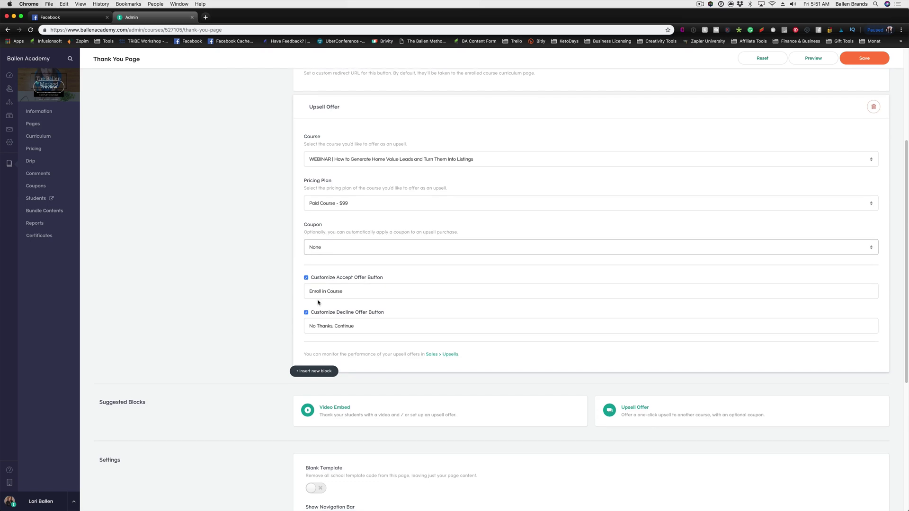
scroll(318, 302, down, 1)
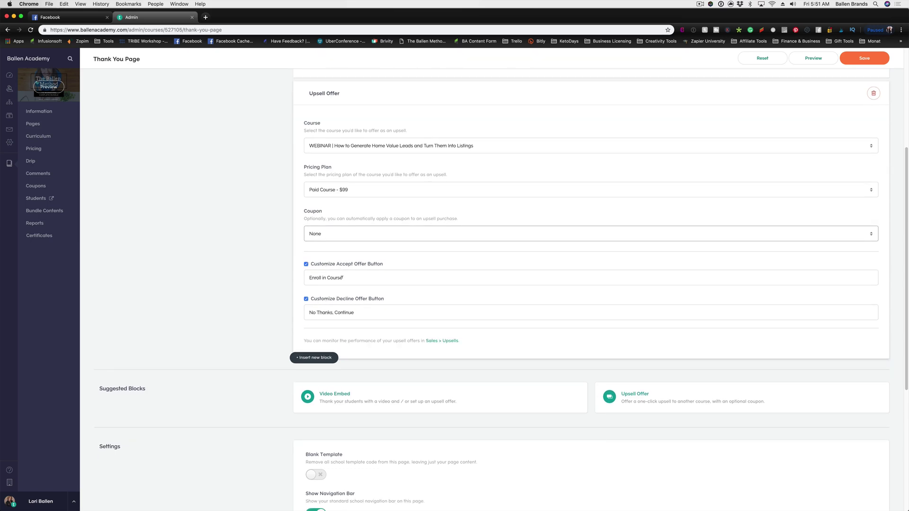
- Relabel the accept button 'Yes, Add This Webinar To My Order (Adds $99)', keeping decline 'No Thanks, Continue'
drag(343, 278, 302, 279)
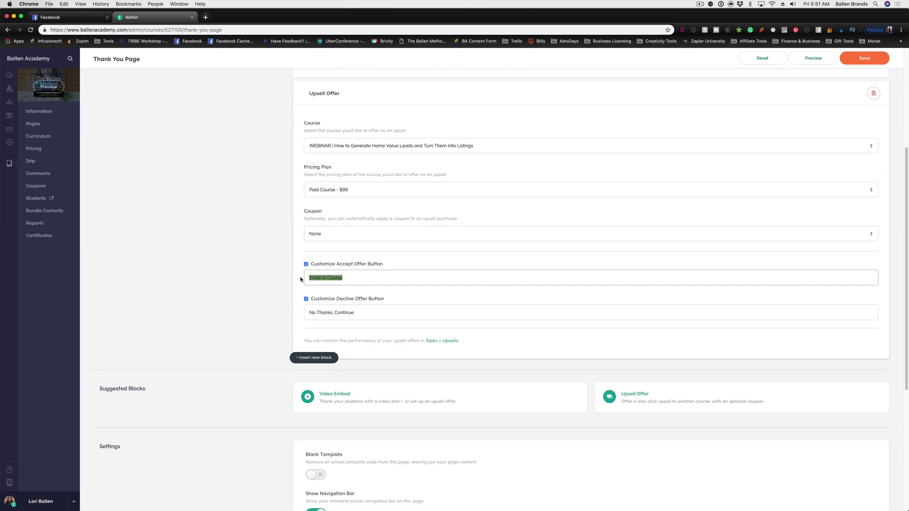
text(Yes, Add This Webinar To My Order (Adds $99)
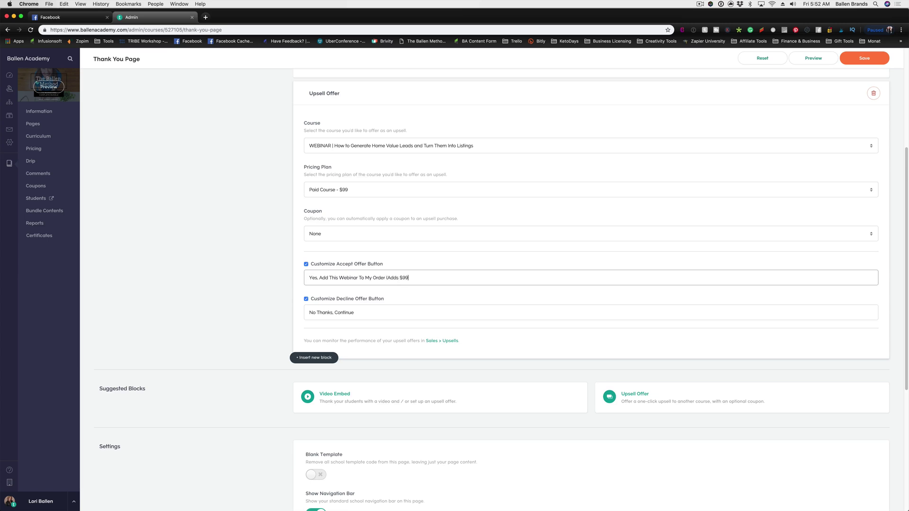
triple_click(351, 312)
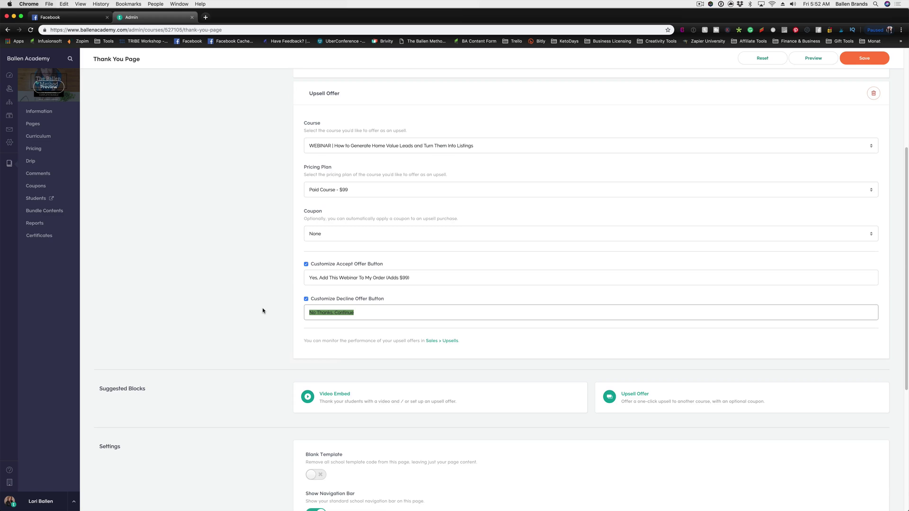
click(264, 324)
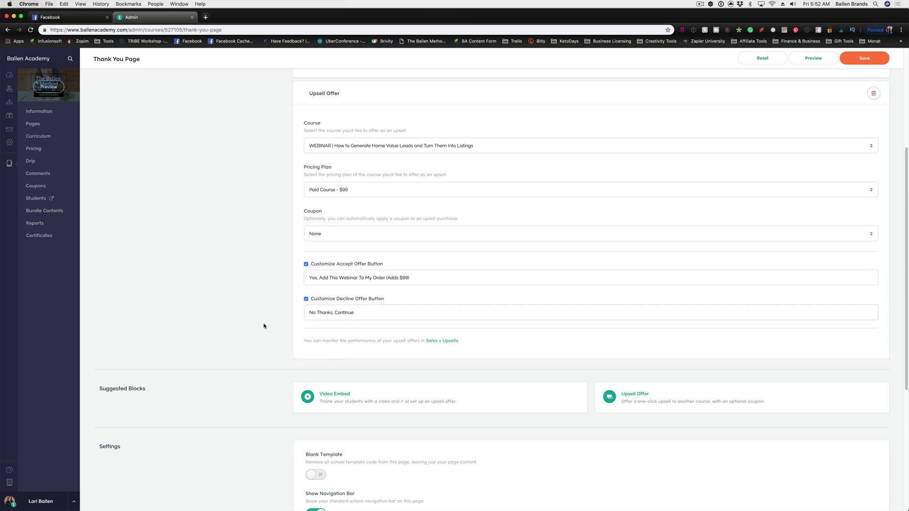
click(336, 361)
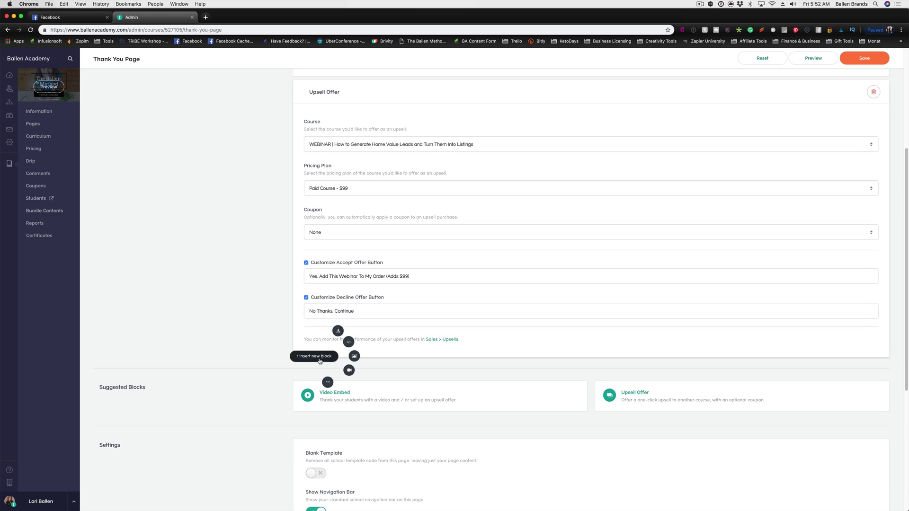
- Add a Rich Text disclaimer: accepting immediately charges the card on file $99, all sales final
click(338, 331)
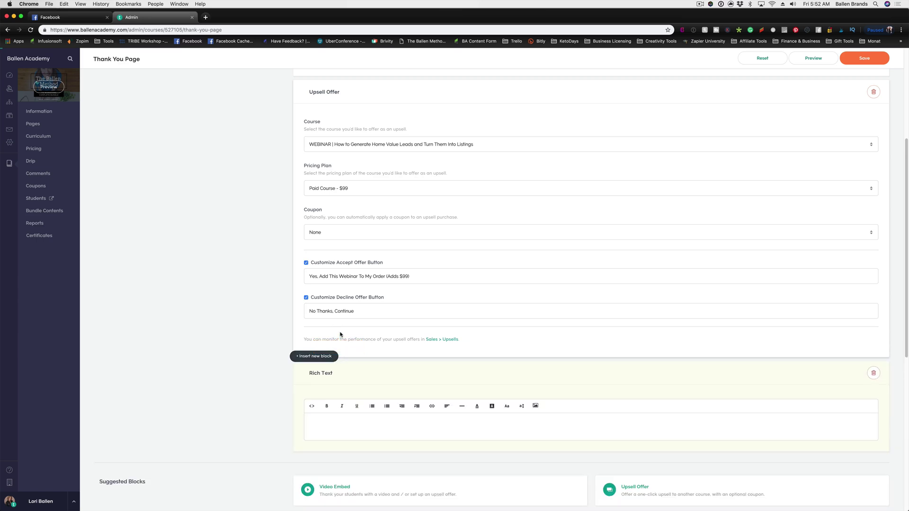
click(357, 421)
text(By clicking t)
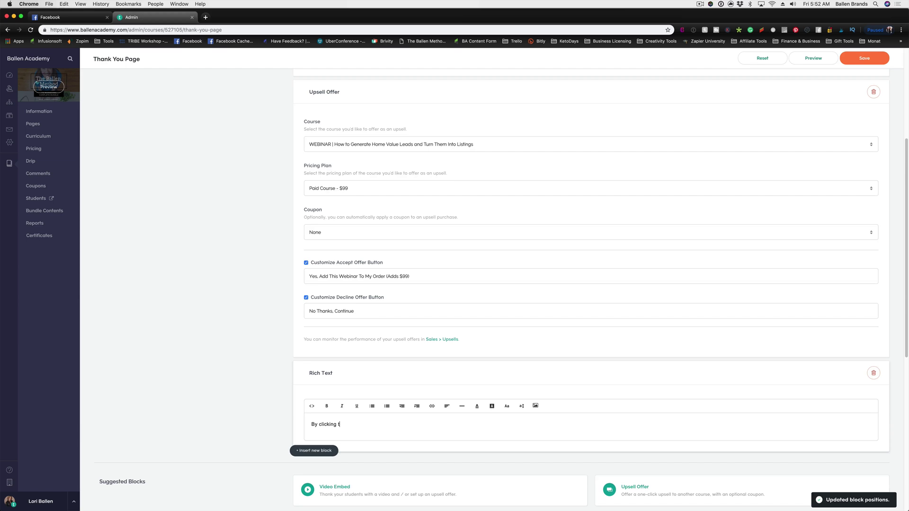
text(he "Yes, Add)
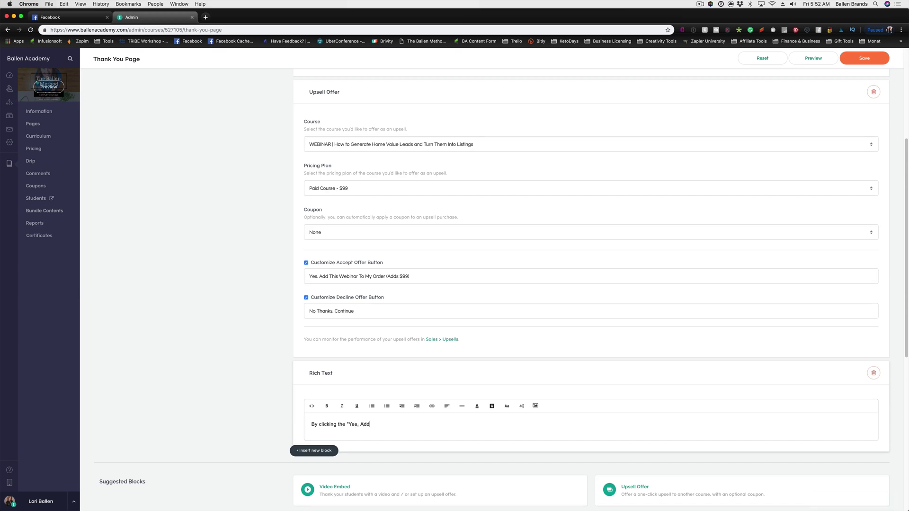
text( this webinar to my order" button above, you r card on file willb e)
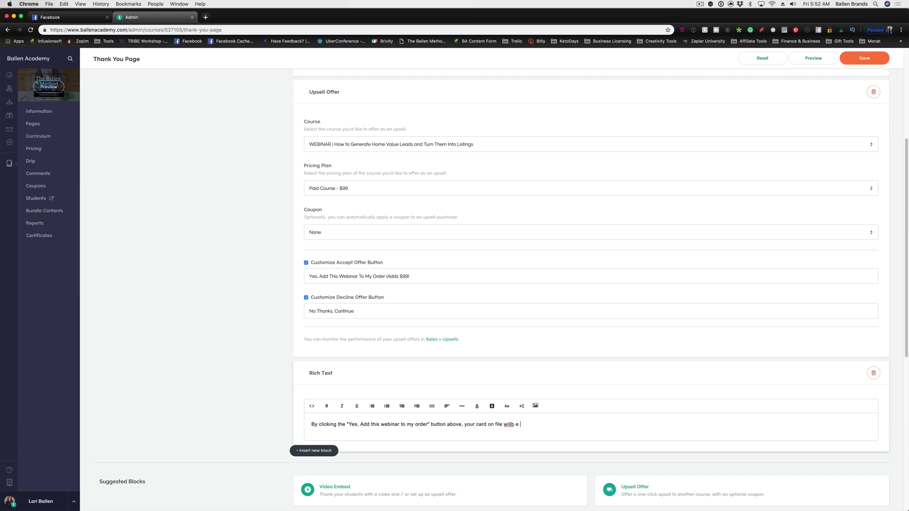
key(BackSpace)
text(be immediately charged $99 for this webinar in addition to your course purchase. )
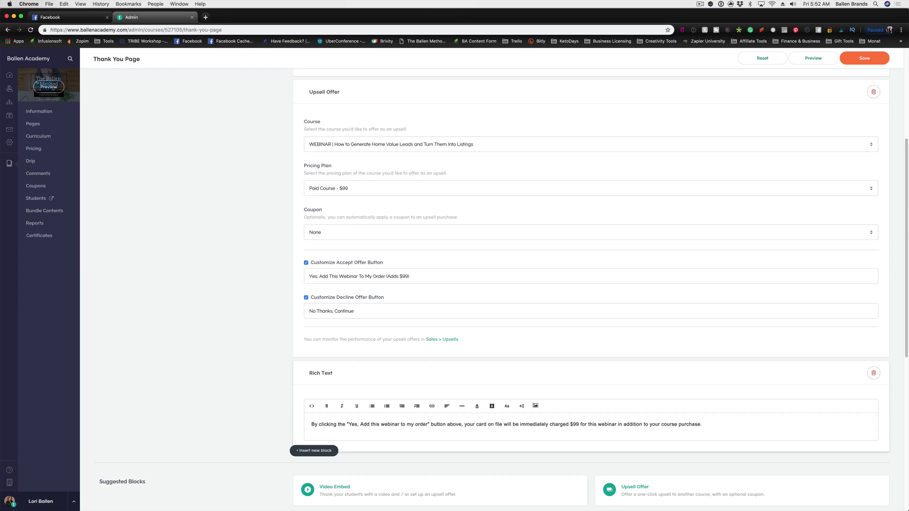
text(This webinar is a one-time sale. All sales are final.)
drag(311, 424, 702, 424)
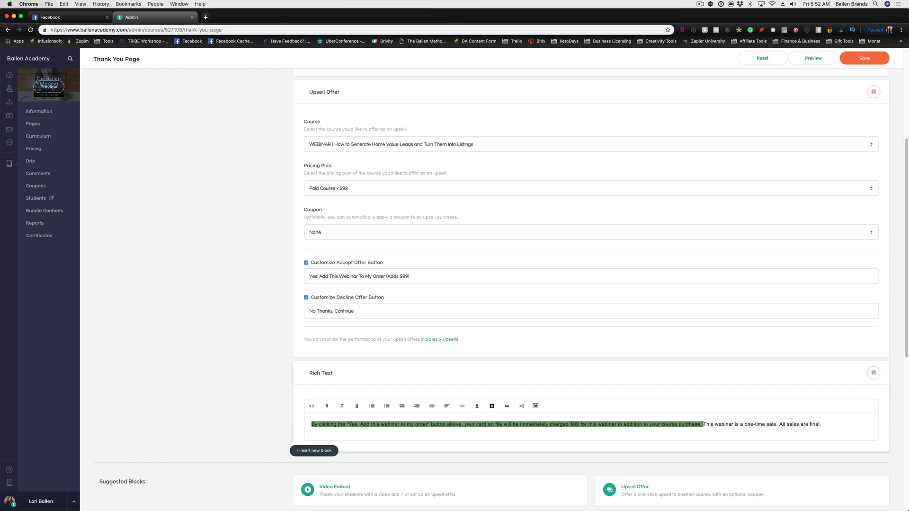
click(652, 425)
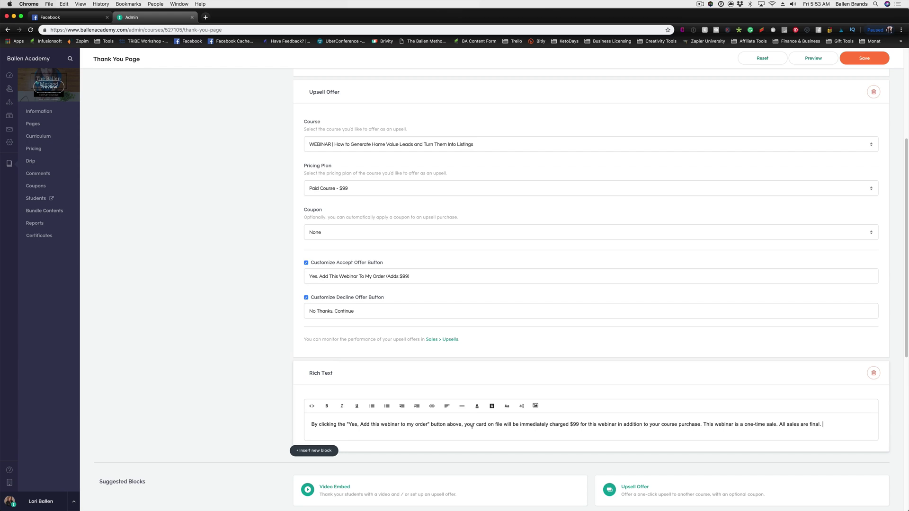
drag(390, 277, 409, 276)
click(412, 275)
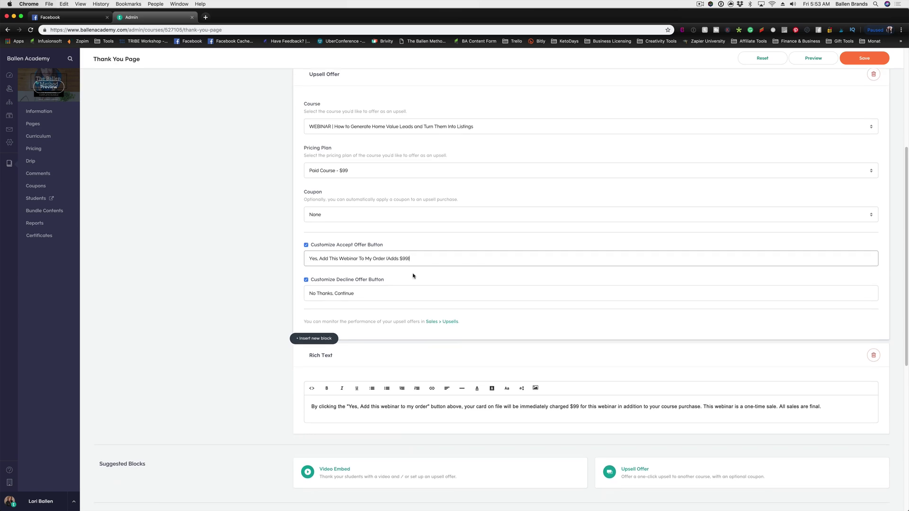
scroll(415, 271, up, 3)
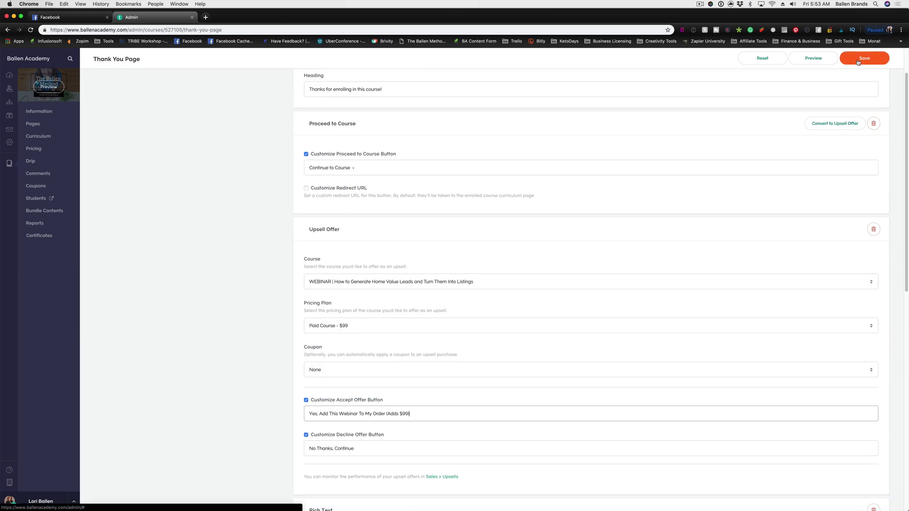